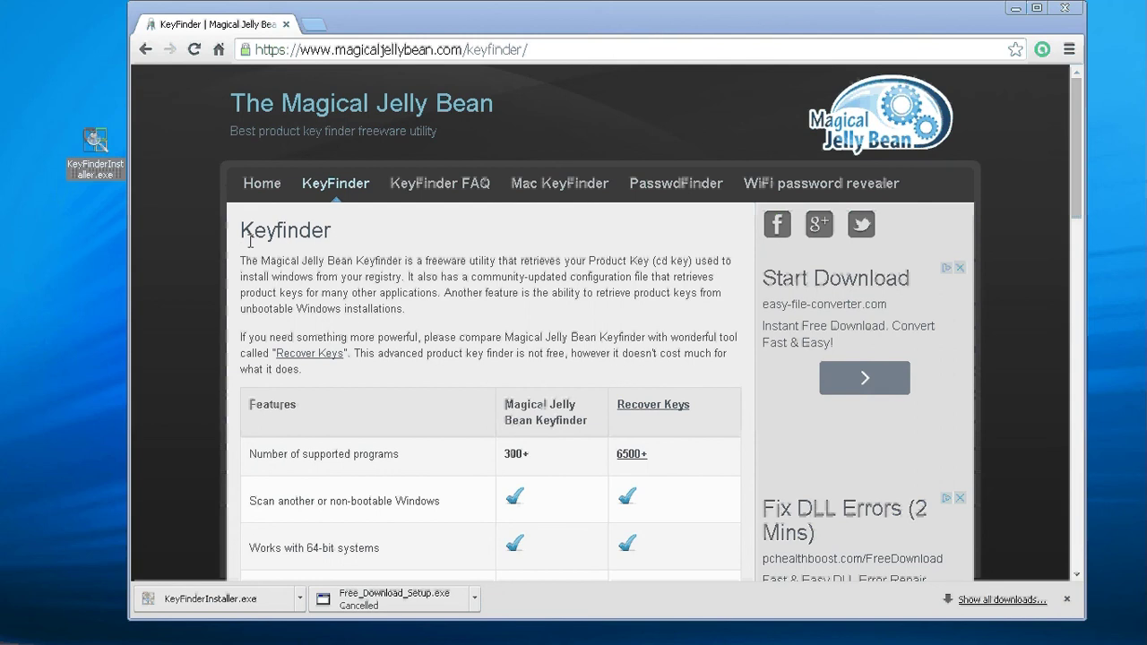
{"action": "scroll", "coordinate": [437, 351], "scroll_direction": "down", "scroll_amount": 1}
{"action": "scroll", "coordinate": [437, 352], "scroll_direction": "down", "scroll_amount": 2}
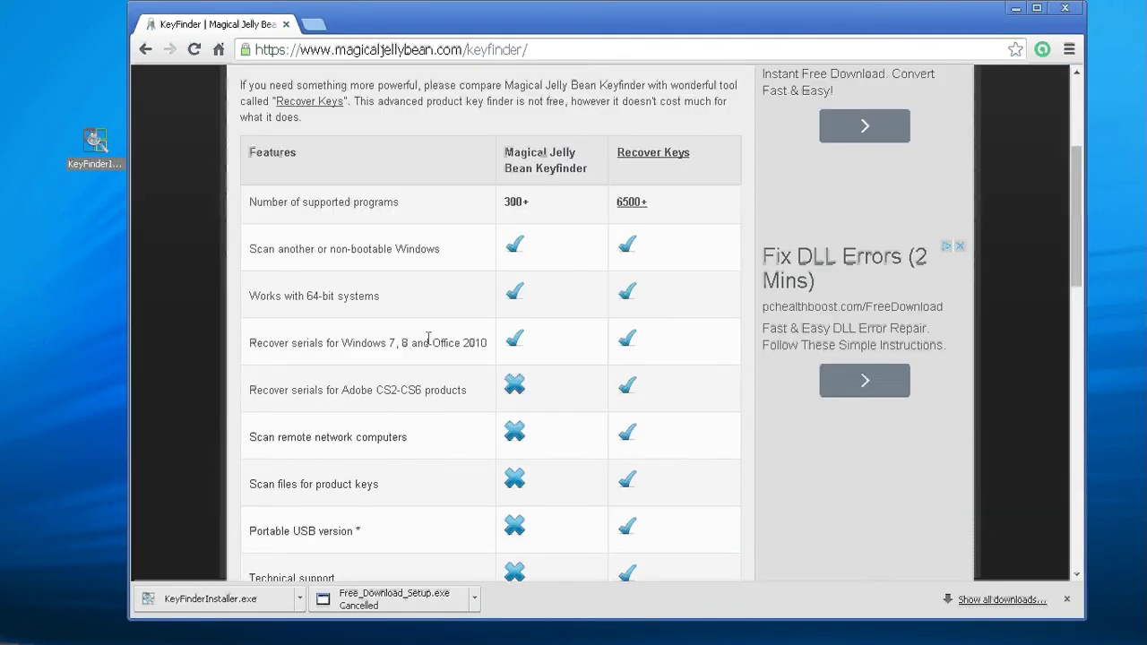
{"action": "scroll", "coordinate": [430, 341], "scroll_direction": "down", "scroll_amount": 1}
{"action": "scroll", "coordinate": [428, 335], "scroll_direction": "down", "scroll_amount": 1}
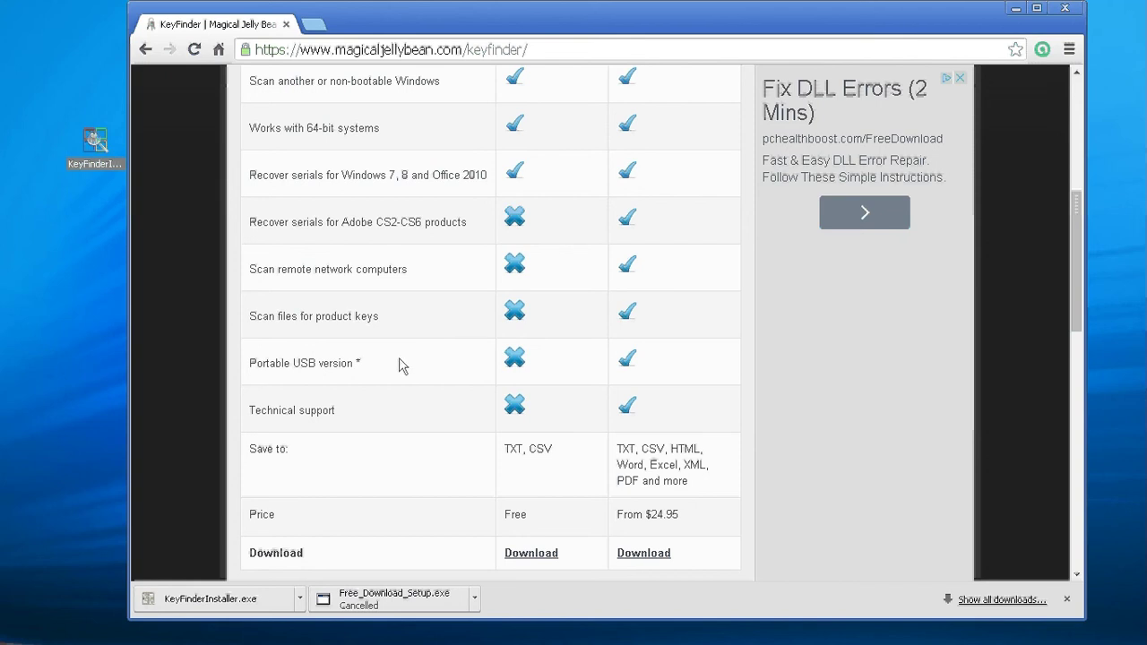
{"action": "mouse_move", "coordinate": [403, 367]}
{"action": "left_mouse_down"}
{"action": "mouse_move", "coordinate": [312, 352]}
{"action": "mouse_move", "coordinate": [238, 356]}
{"action": "mouse_move", "coordinate": [366, 362]}
{"action": "mouse_move", "coordinate": [251, 354]}
{"action": "left_mouse_up"}
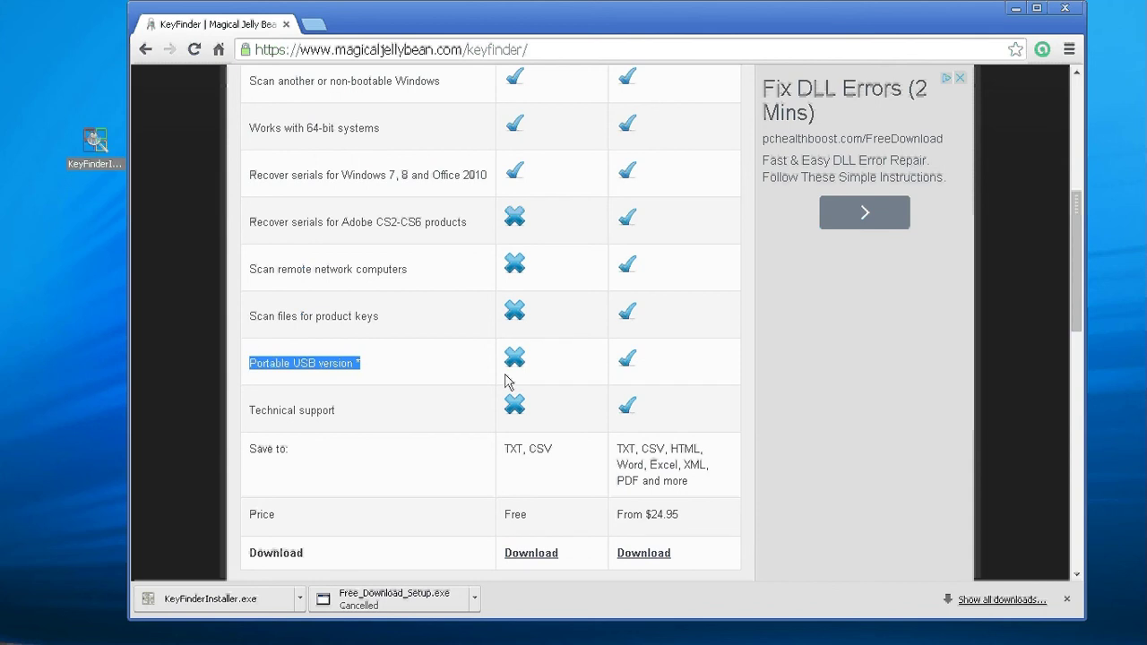
{"action": "left_click", "coordinate": [442, 375]}
{"action": "scroll", "coordinate": [438, 372], "scroll_direction": "up", "scroll_amount": 2}
{"action": "scroll", "coordinate": [473, 369], "scroll_direction": "down", "scroll_amount": 1}
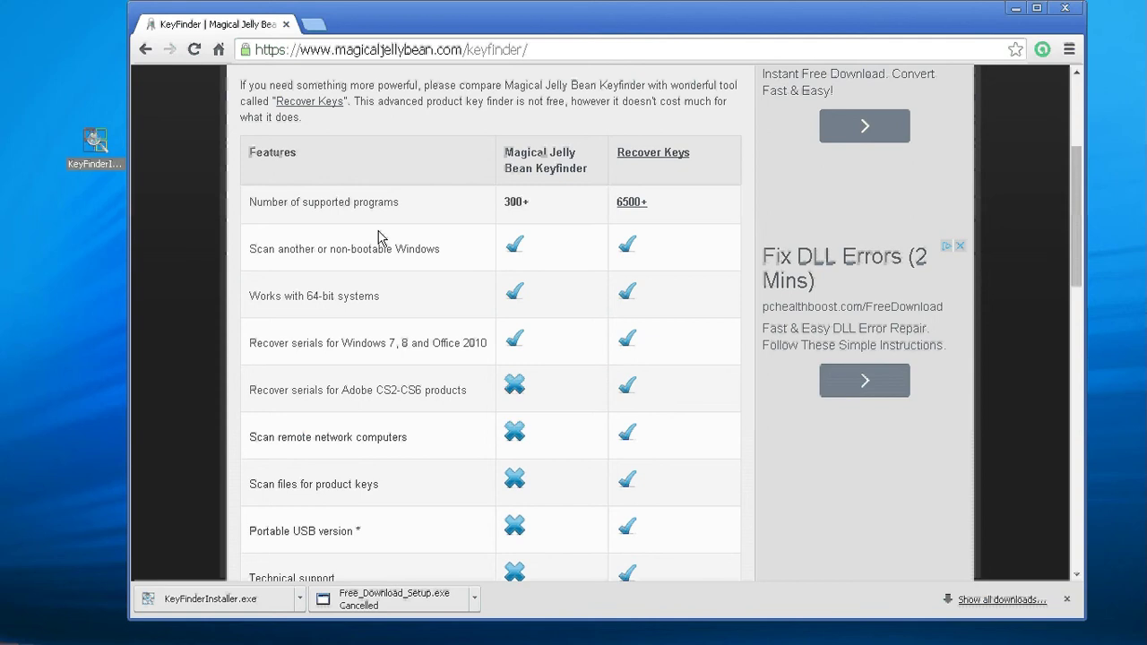
{"action": "scroll", "coordinate": [513, 406], "scroll_direction": "down", "scroll_amount": 3}
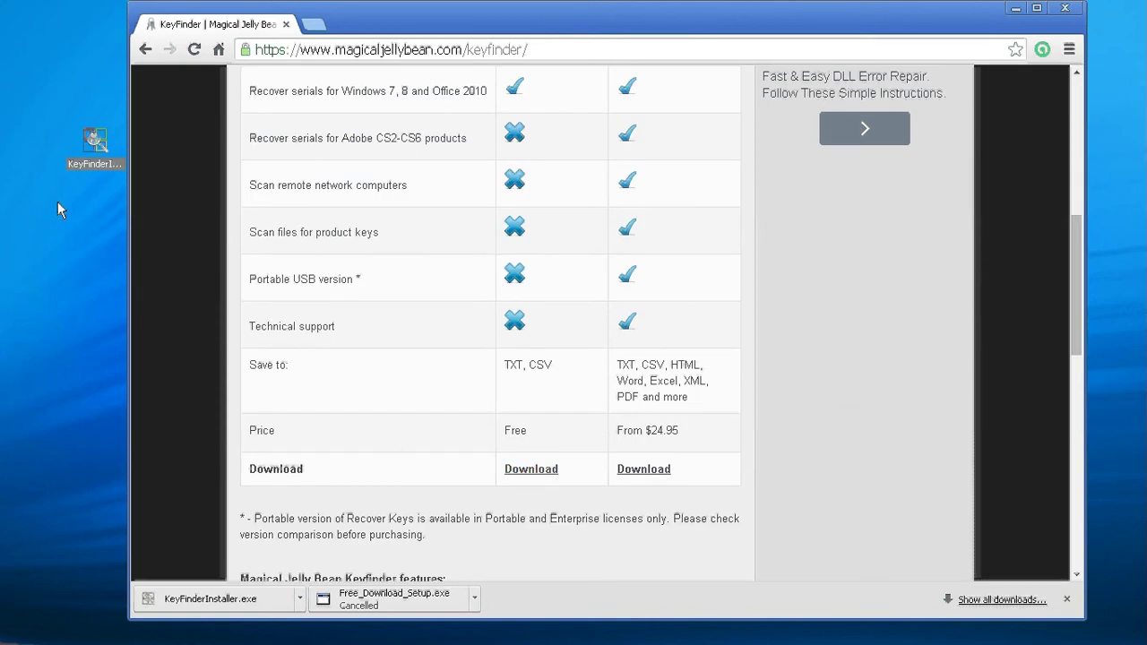
Step: Launch KeyFinderInstaller.exe and let it download and install its setup files
{"action": "double_click", "coordinate": [88, 152]}
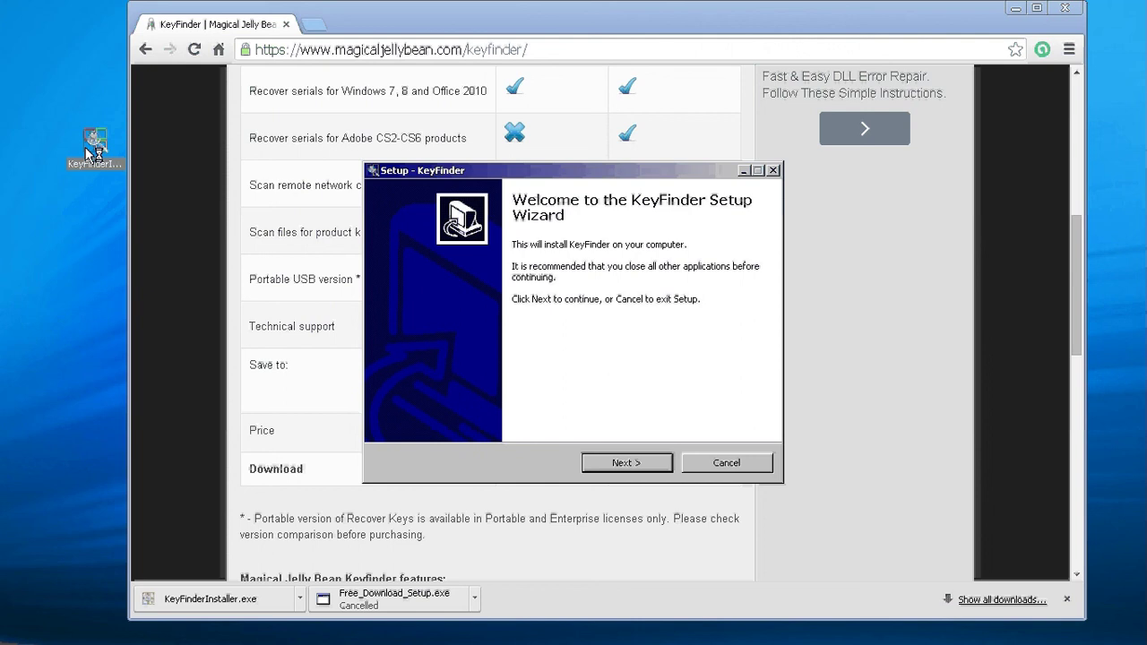
{"action": "left_click", "coordinate": [613, 468]}
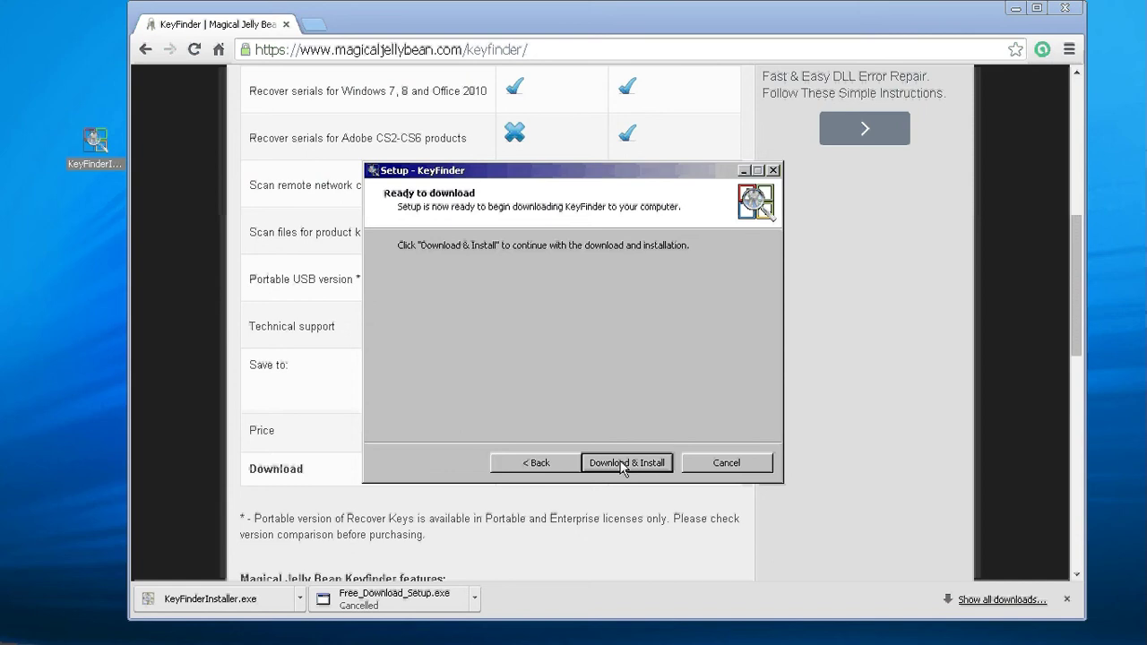
{"action": "left_click", "coordinate": [625, 466]}
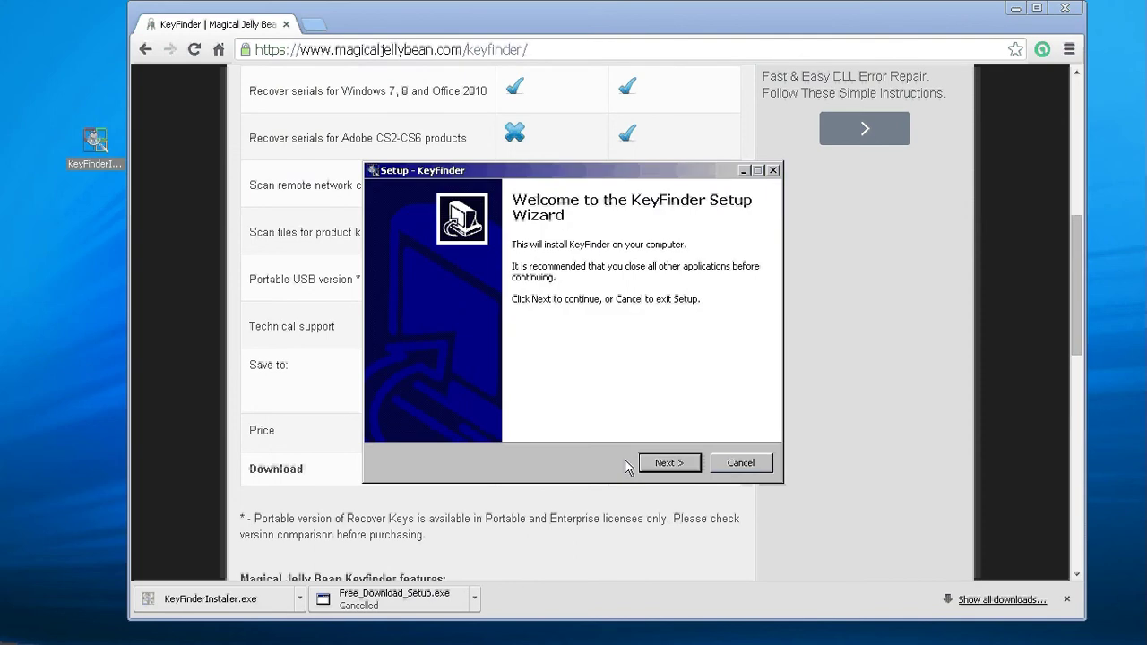
Step: Accept the KeyFinder license agreement and scroll through the license text
{"action": "left_click", "coordinate": [669, 464]}
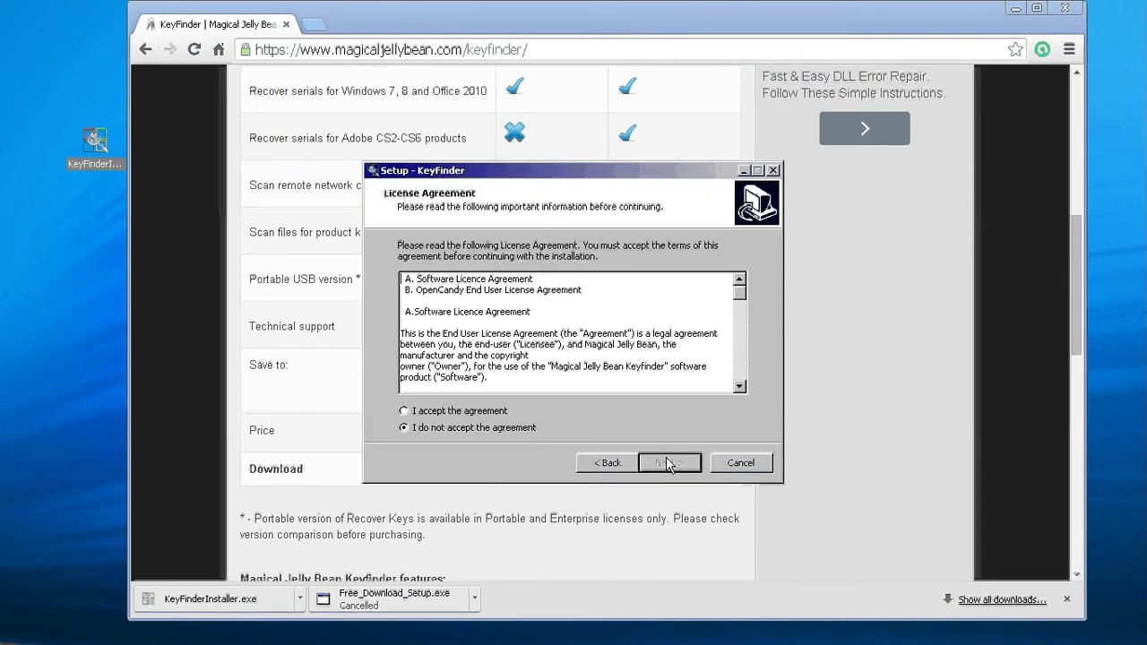
{"action": "left_click", "coordinate": [450, 411]}
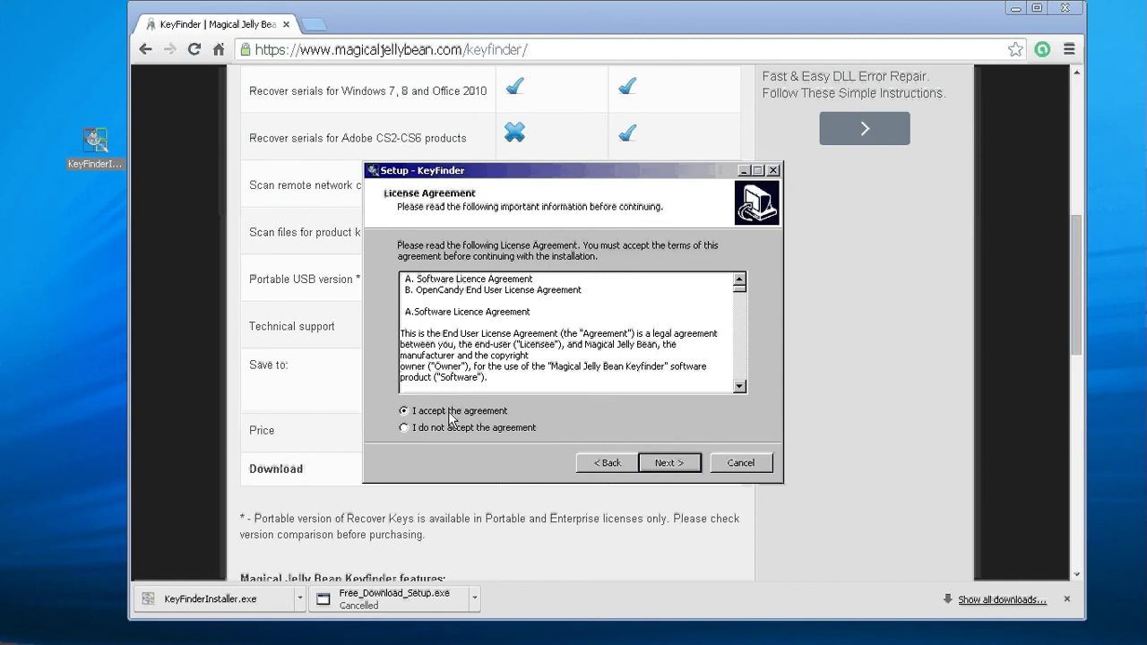
{"action": "left_click_drag", "start_coordinate": [745, 287], "coordinate": [744, 384]}
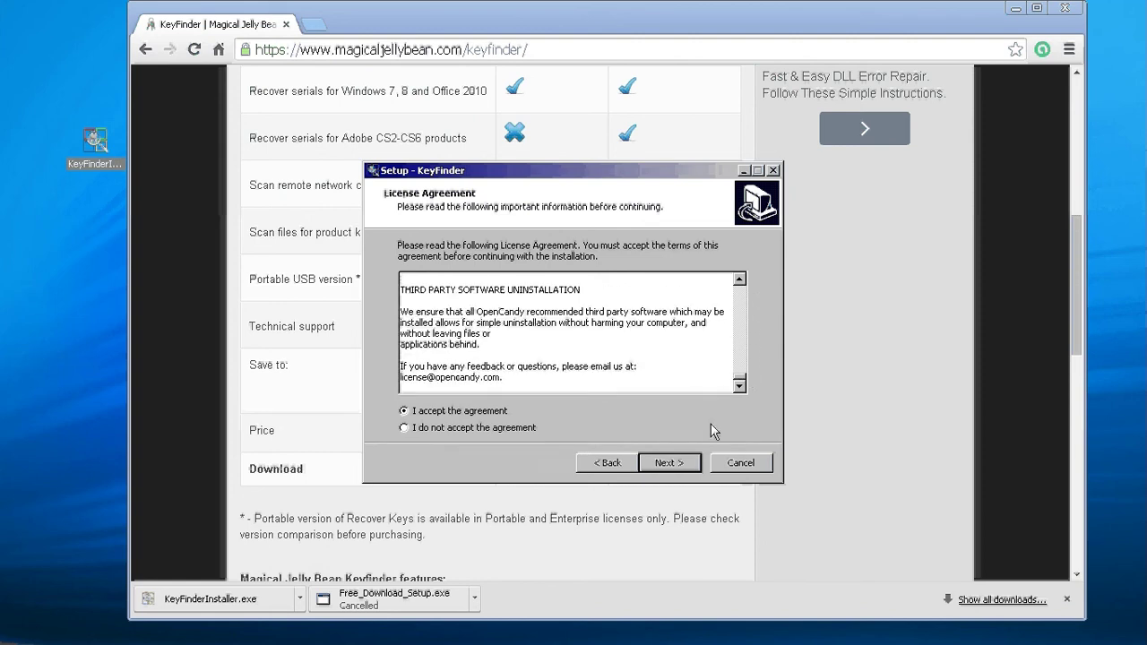
Step: Keep the default Magical Jelly Bean install folder and the desktop icon option
{"action": "left_click", "coordinate": [674, 466]}
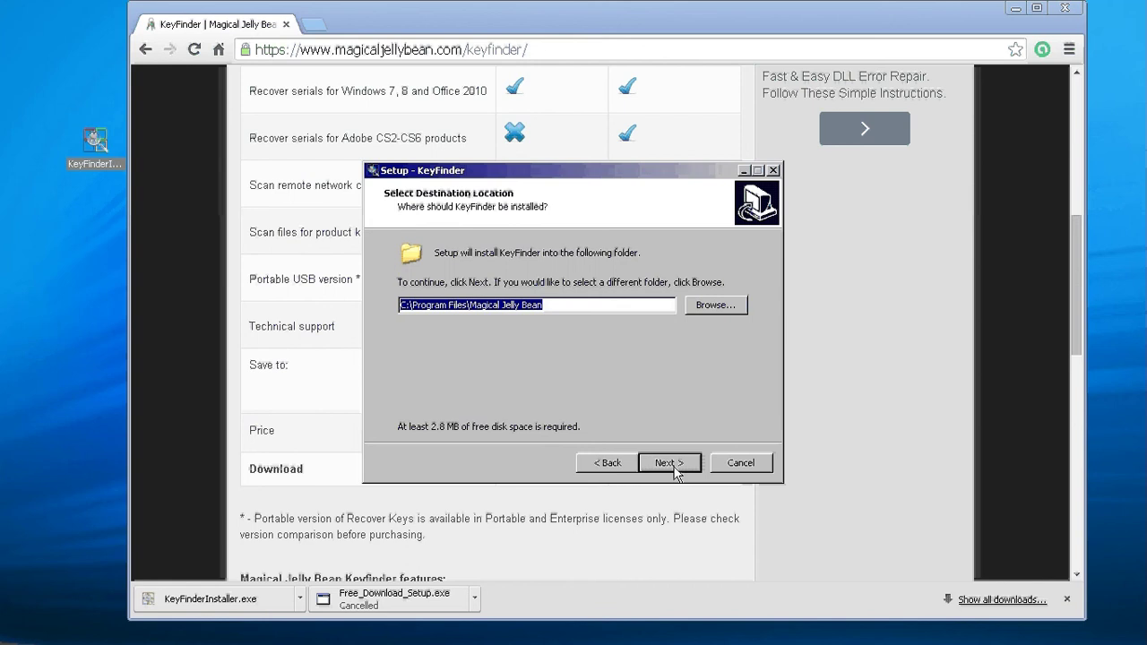
{"action": "left_click", "coordinate": [672, 466]}
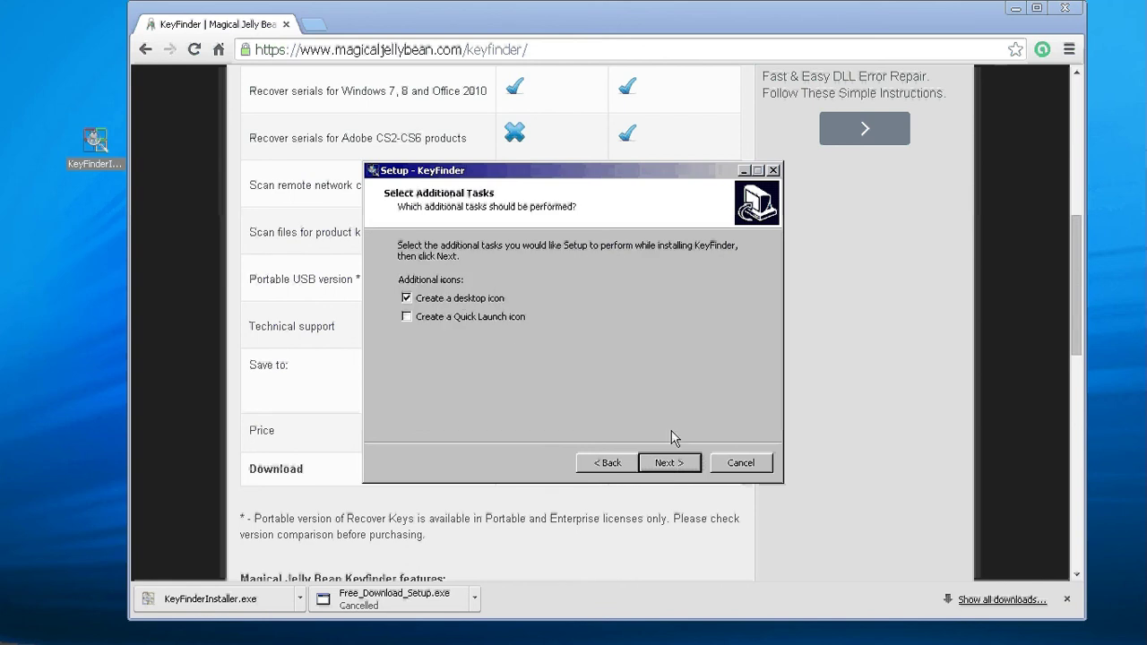
{"action": "left_click", "coordinate": [676, 465]}
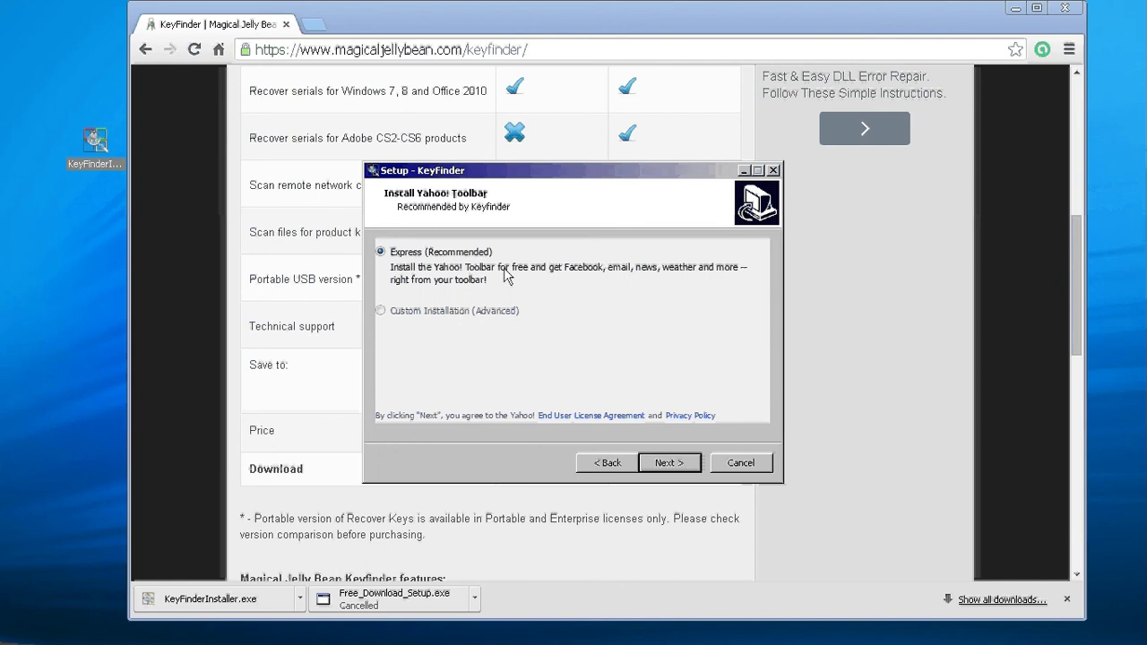
Step: Choose Custom Installation, decline the Yahoo! Toolbar, and install KeyFinder
{"action": "left_click", "coordinate": [381, 312]}
{"action": "left_click", "coordinate": [397, 326]}
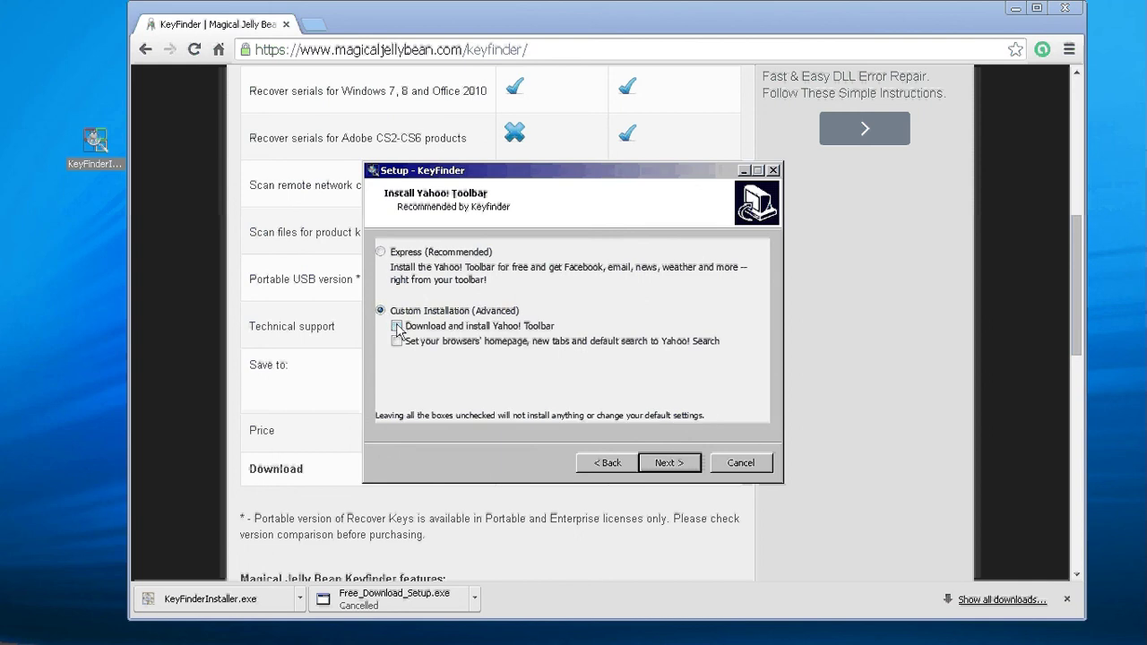
{"action": "left_click", "coordinate": [670, 462]}
{"action": "left_click", "coordinate": [670, 462]}
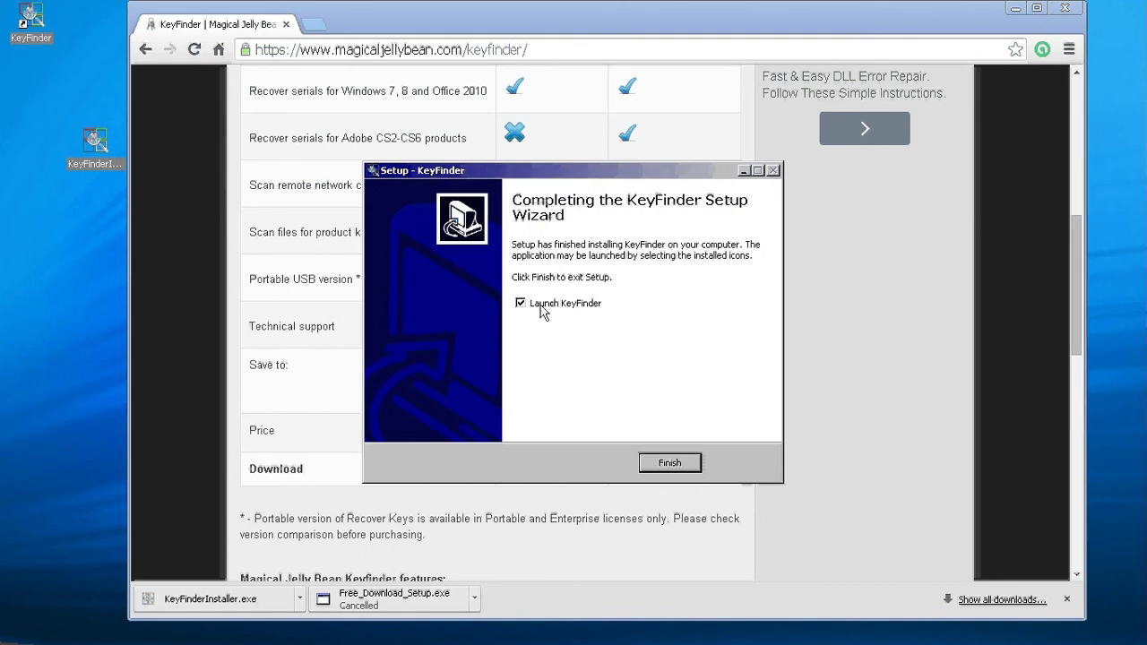
Step: Finish setup to launch KeyFinder and select the Windows XP CD Key value
{"action": "left_click", "coordinate": [671, 463]}
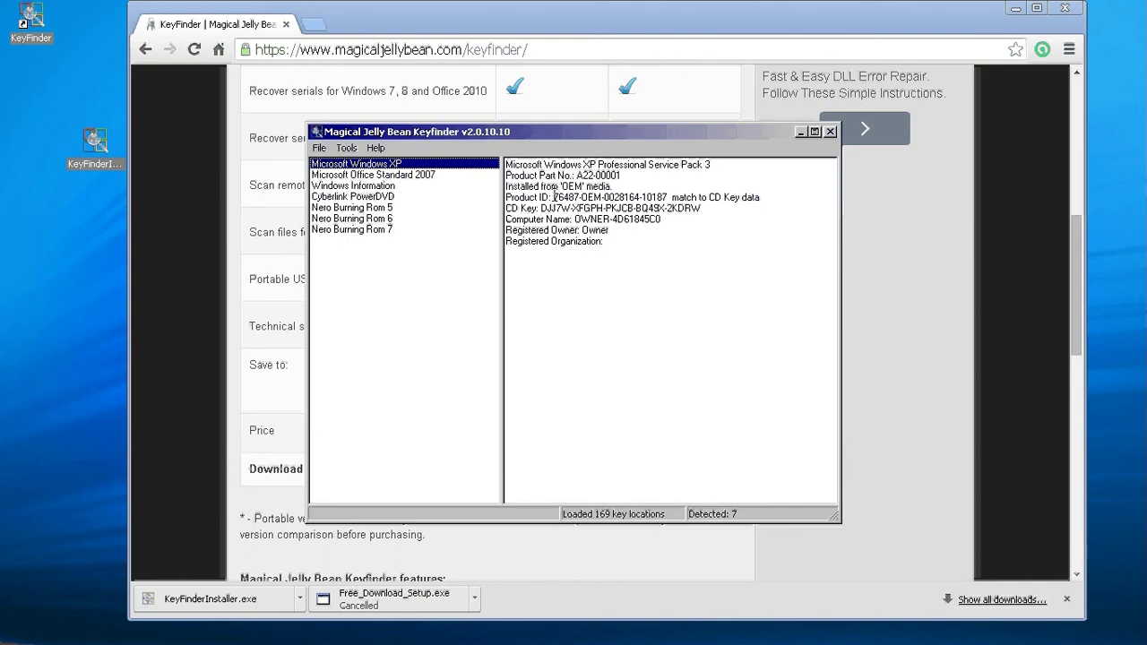
{"action": "left_click_drag", "start_coordinate": [542, 208], "coordinate": [700, 209]}
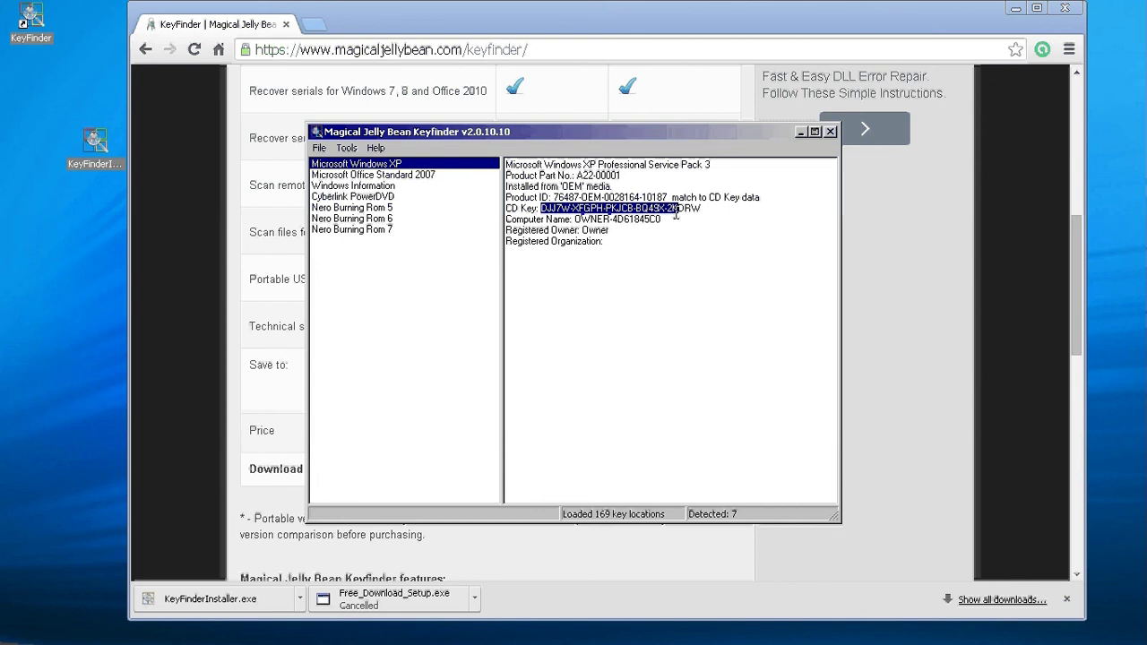